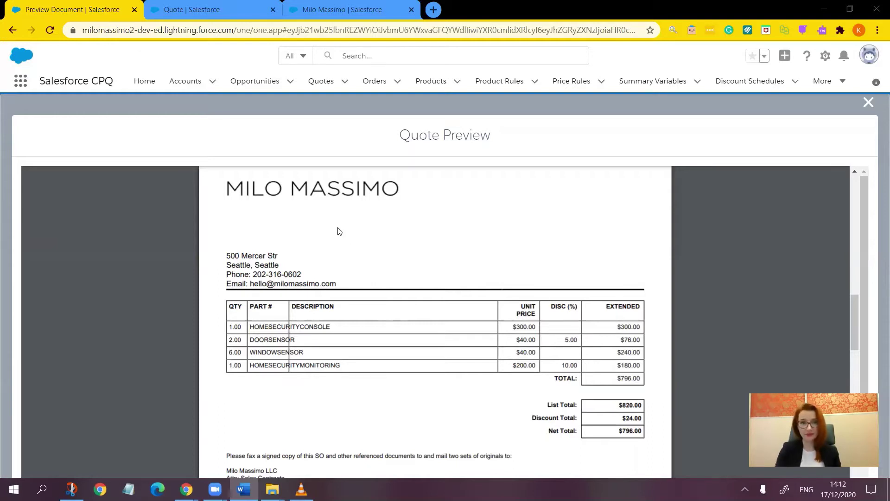
- Start a new Checkbox custom field on the Quote object
click(192, 10)
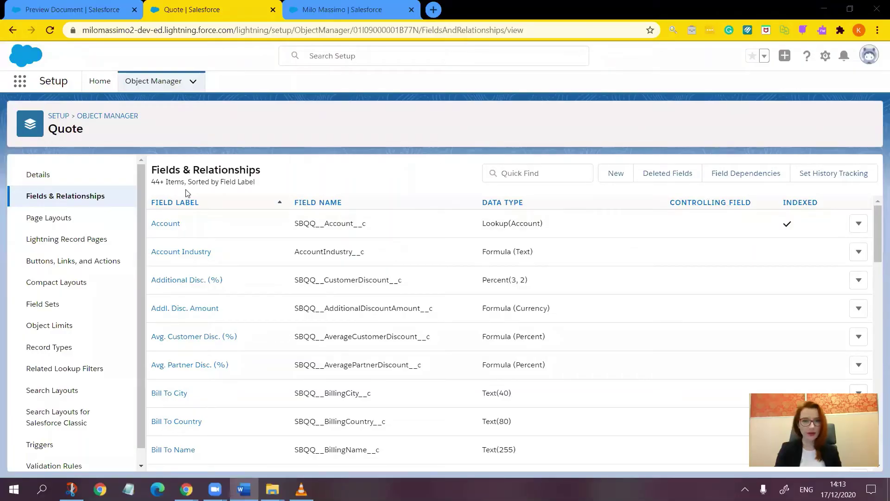
click(76, 203)
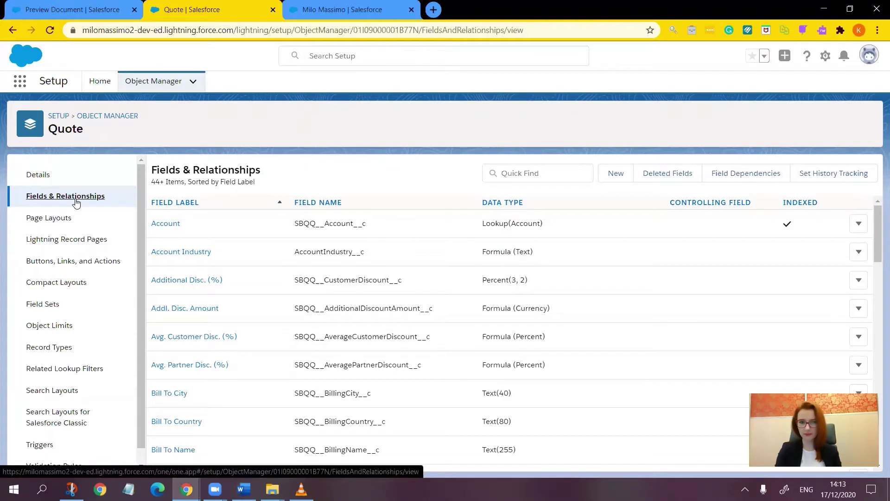
click(622, 176)
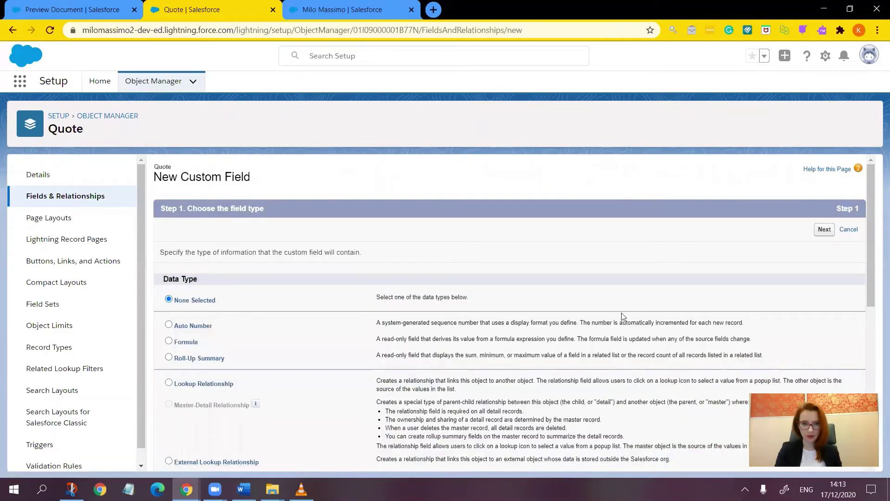
drag(871, 245, 870, 291)
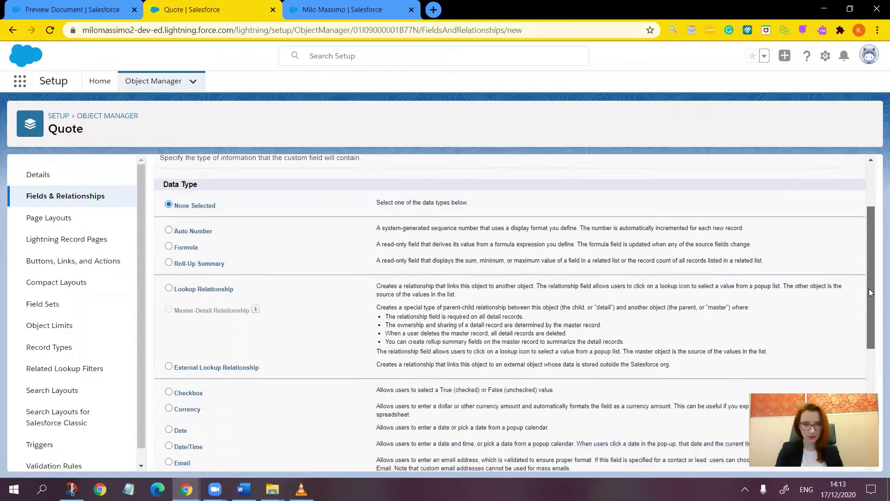
click(169, 391)
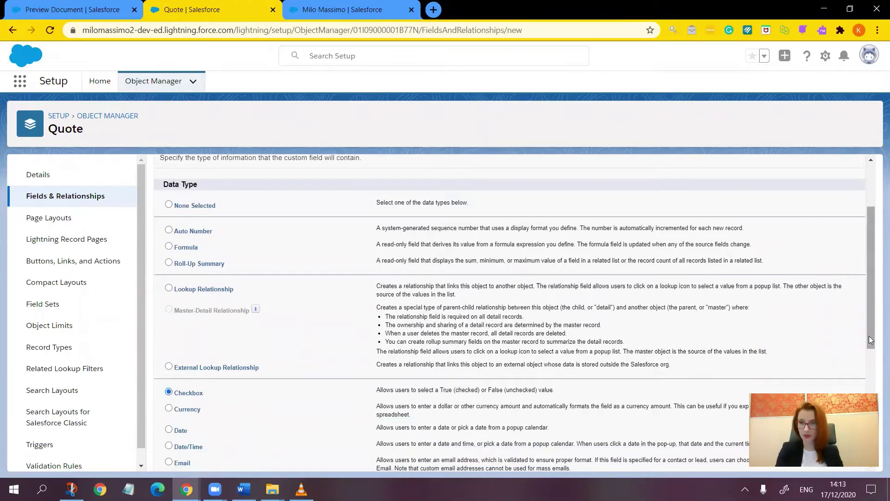
drag(871, 341, 871, 267)
click(825, 229)
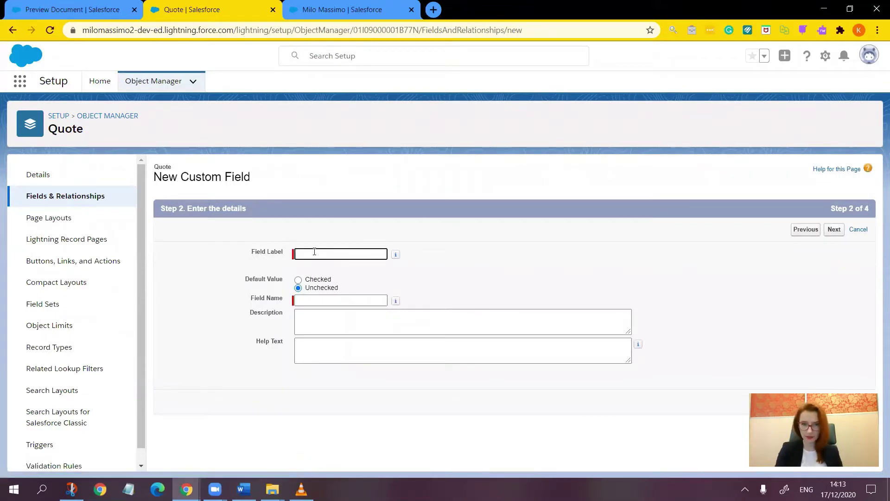
- Label the checkbox Show Pricing Columns, default Checked, and save it onto both quote layouts
text(Show Pricing Columns)
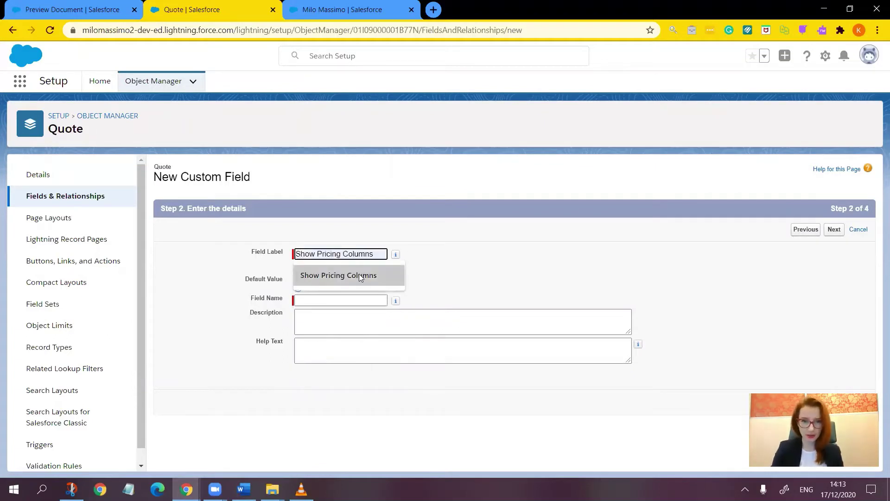
click(359, 275)
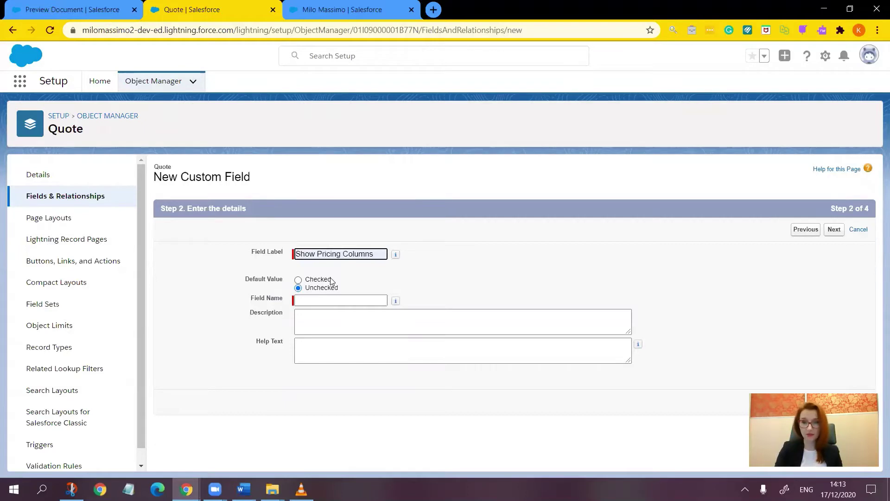
click(302, 281)
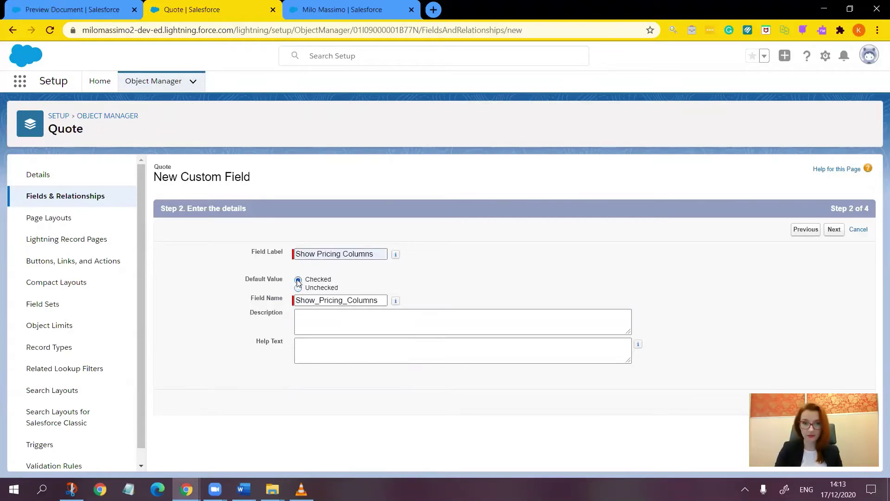
click(834, 232)
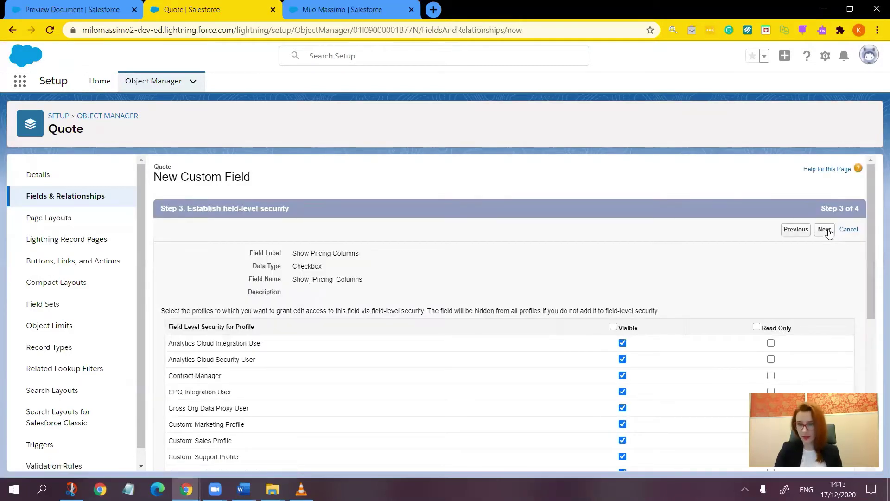
click(828, 232)
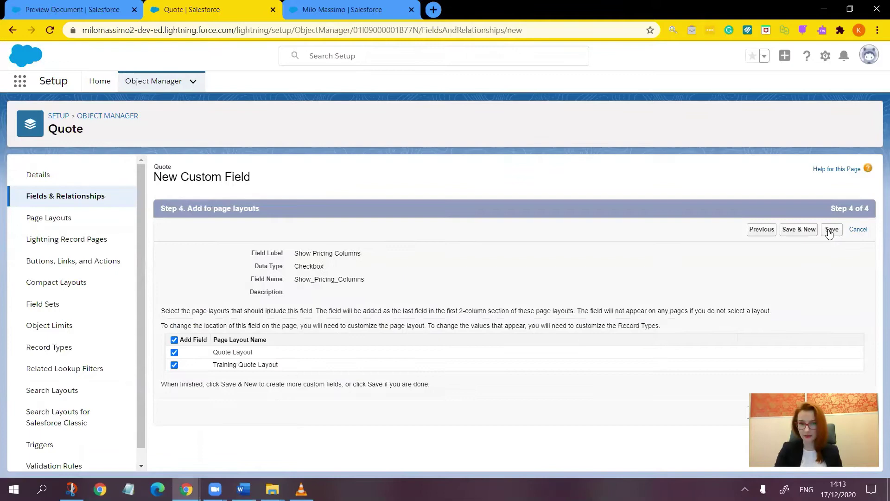
click(831, 230)
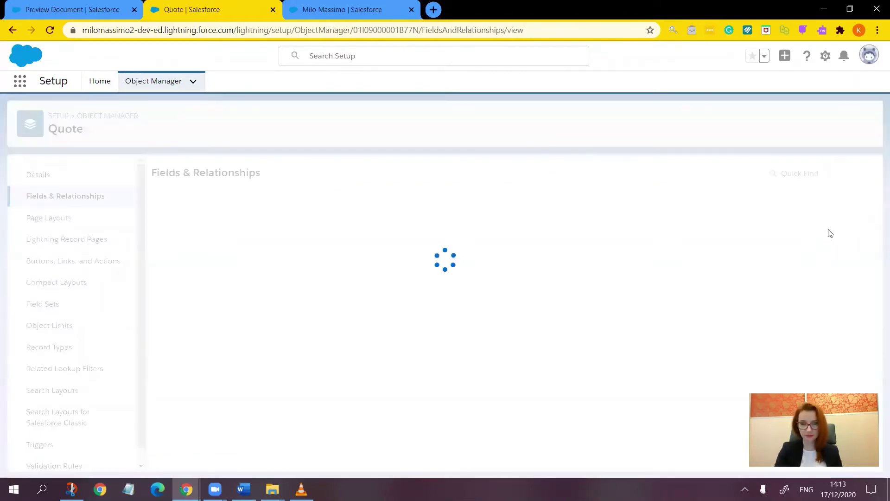
- Filter Quote fields by 'show', copy the Show_Pricing_Columns__c API name, and return to the object list
click(527, 174)
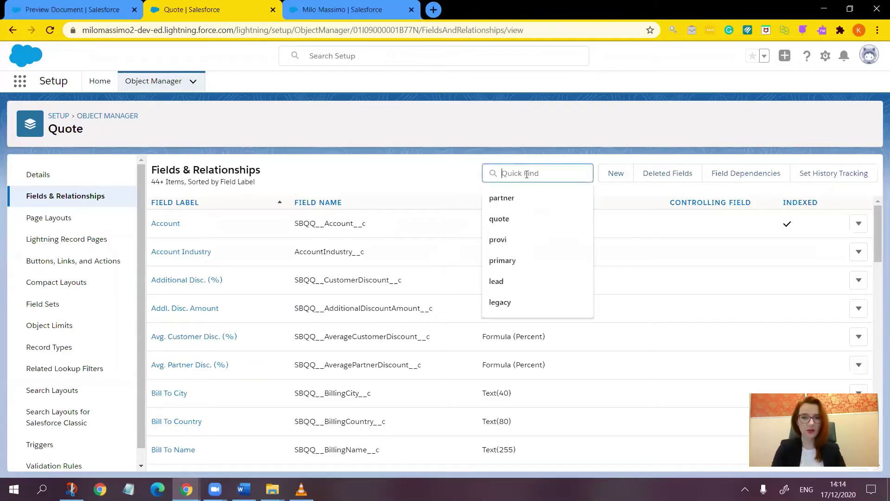
text(show)
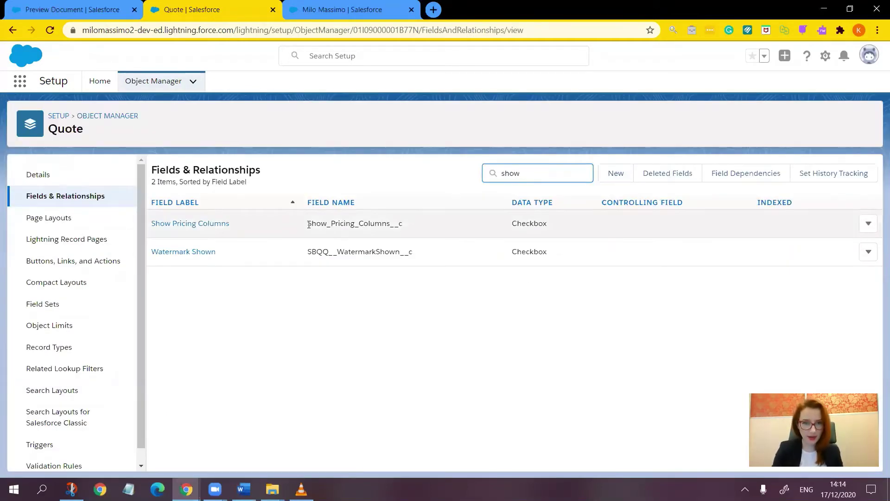
drag(308, 223, 405, 226)
key(ctrl+c)
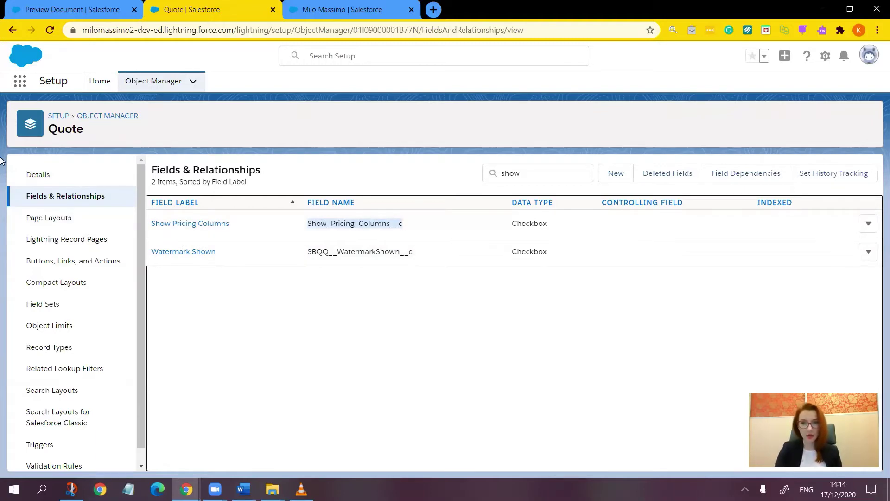
click(124, 113)
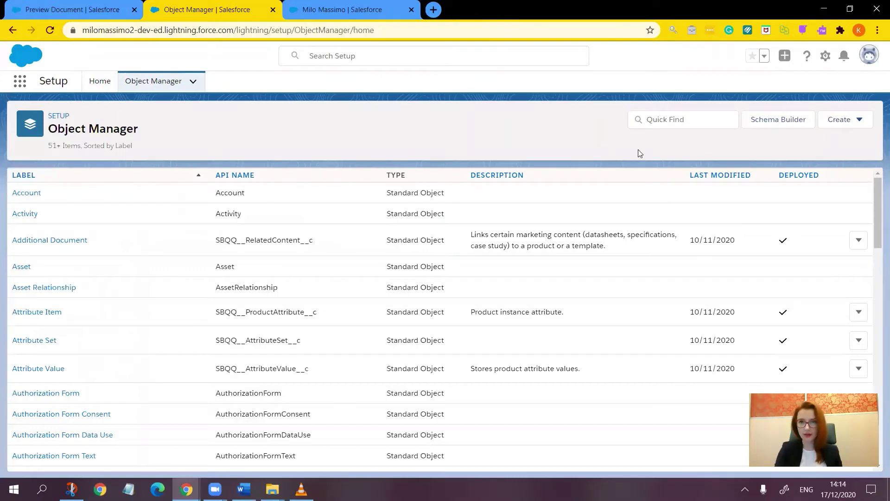
- Find the Line Column object's Conditional Print Field through the 'Line' and 'cond' searches
click(665, 120)
text(Line)
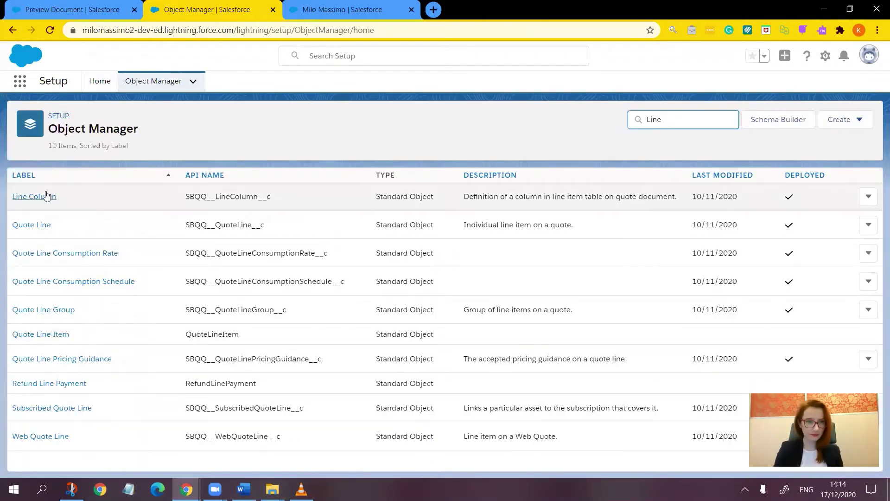
click(45, 196)
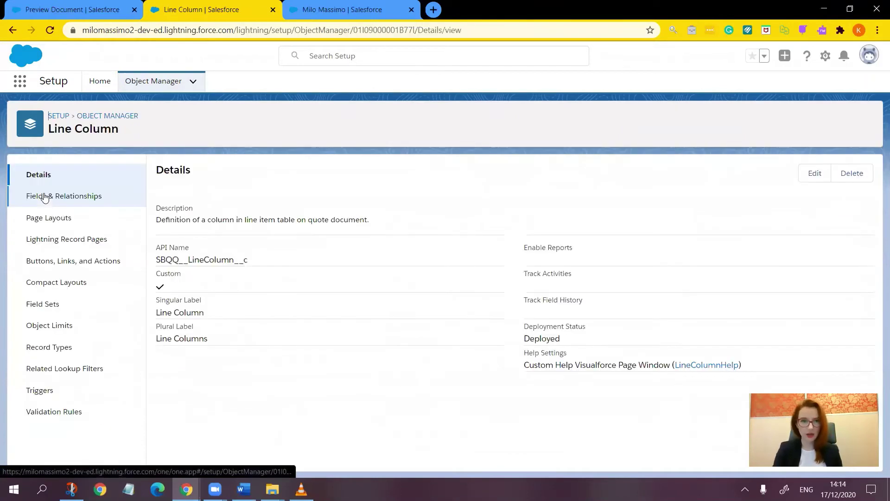
click(79, 200)
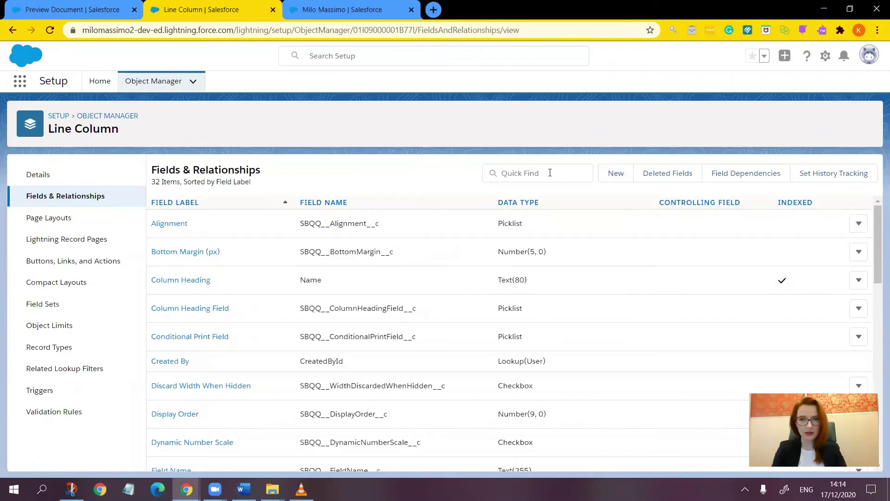
click(550, 172)
text(cond)
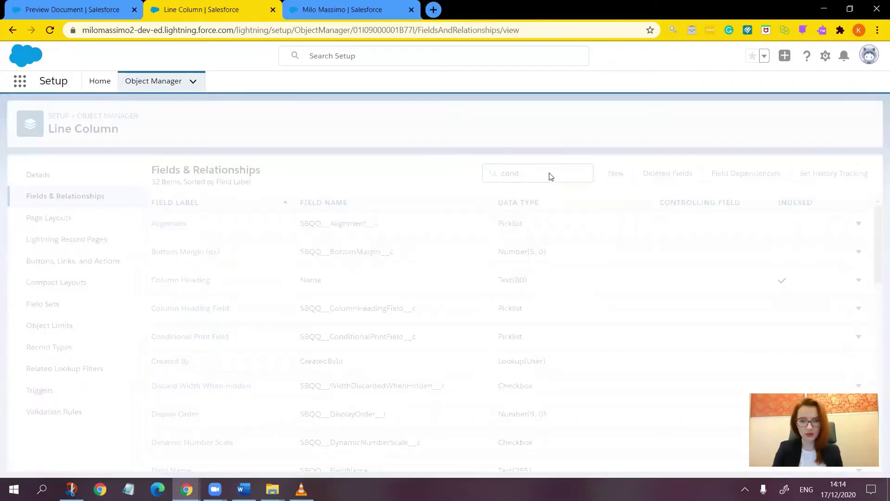
click(204, 225)
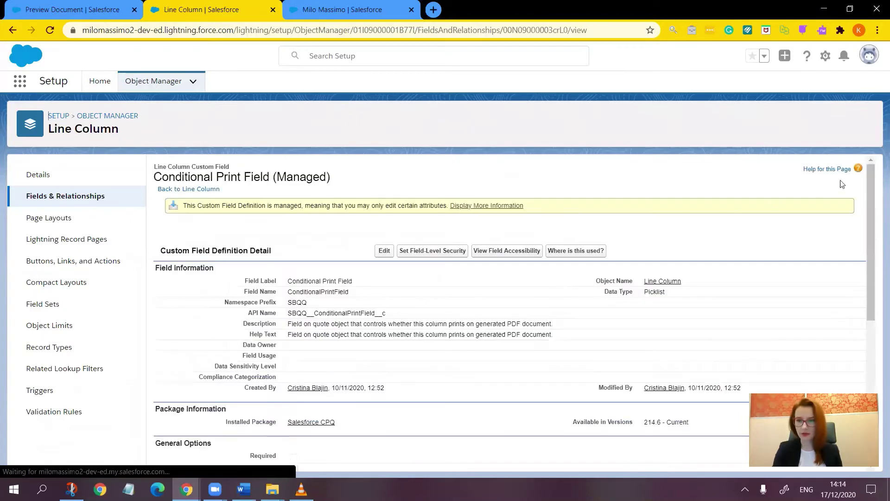
- Paste Show_Pricing_Columns__c as a new picklist value and save it
drag(869, 189, 878, 305)
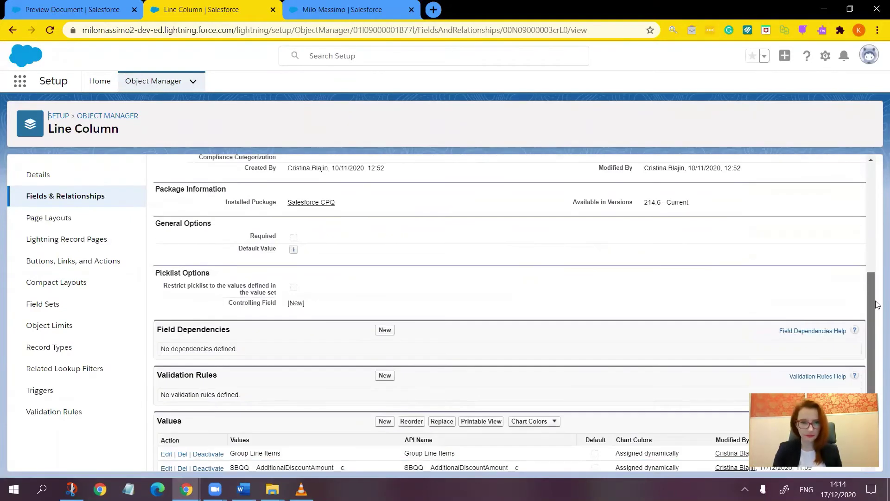
drag(877, 305, 878, 335)
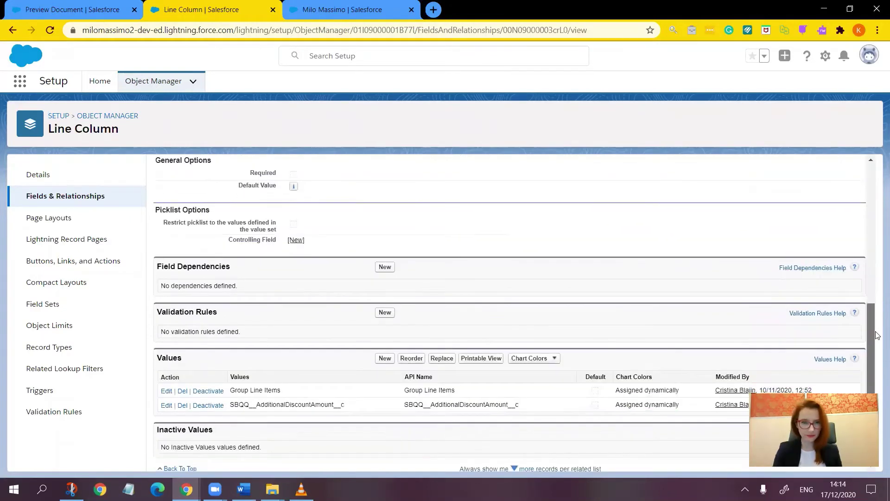
click(387, 359)
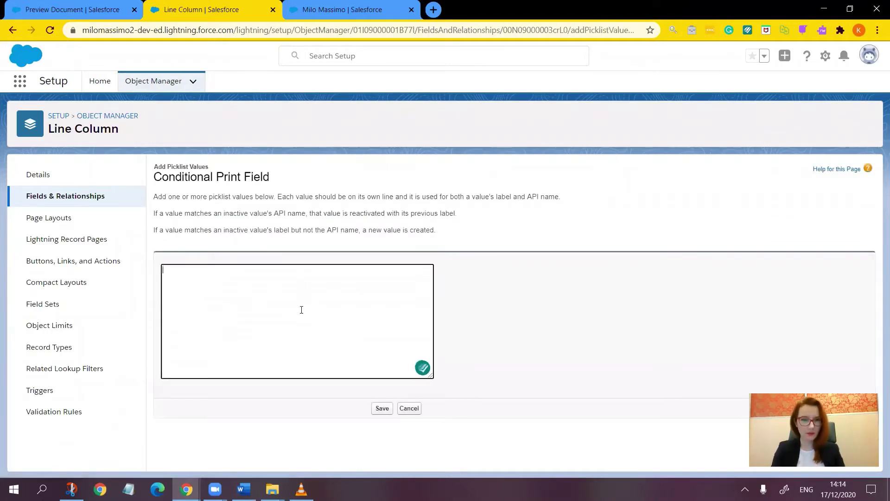
key(ctrl+v)
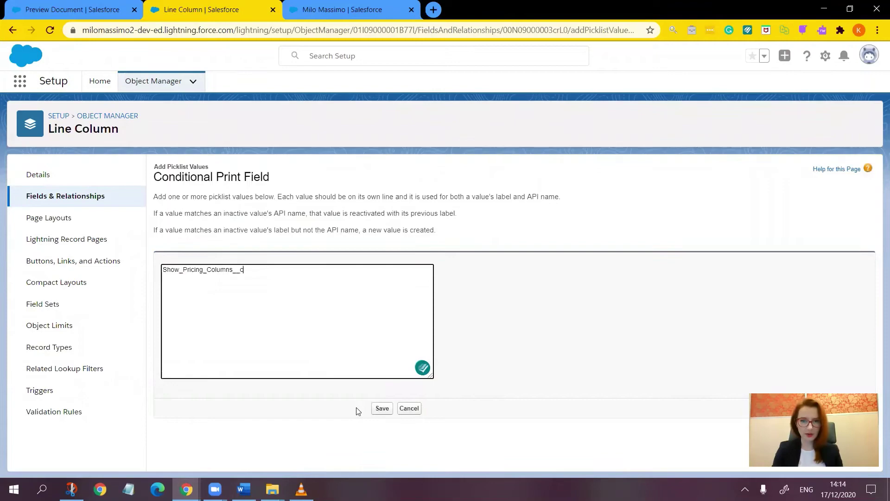
click(382, 409)
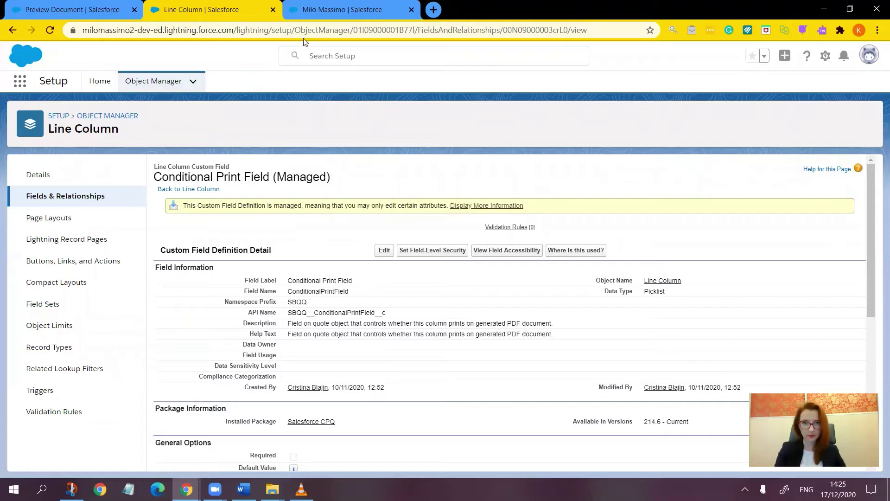
- On the Milo Massimo template, set UNIT PRICE's Conditional Print Field to Show_Pricing_Columns__c and save
click(345, 9)
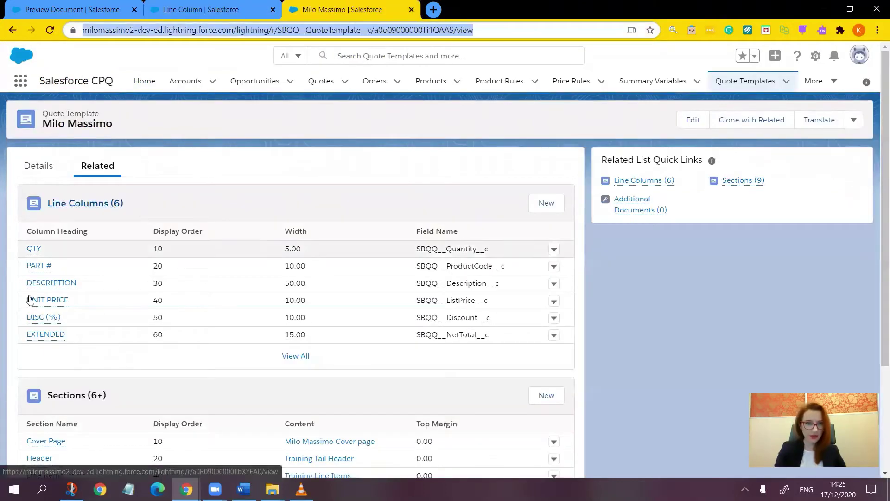
click(554, 302)
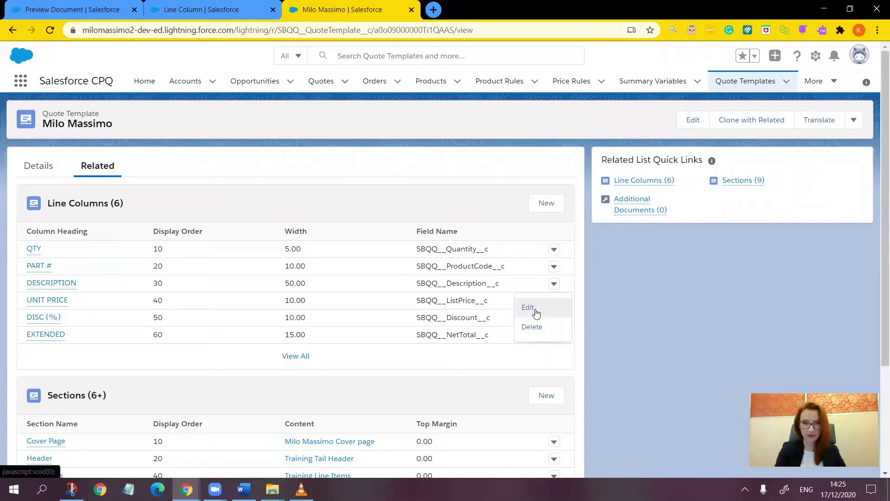
click(536, 312)
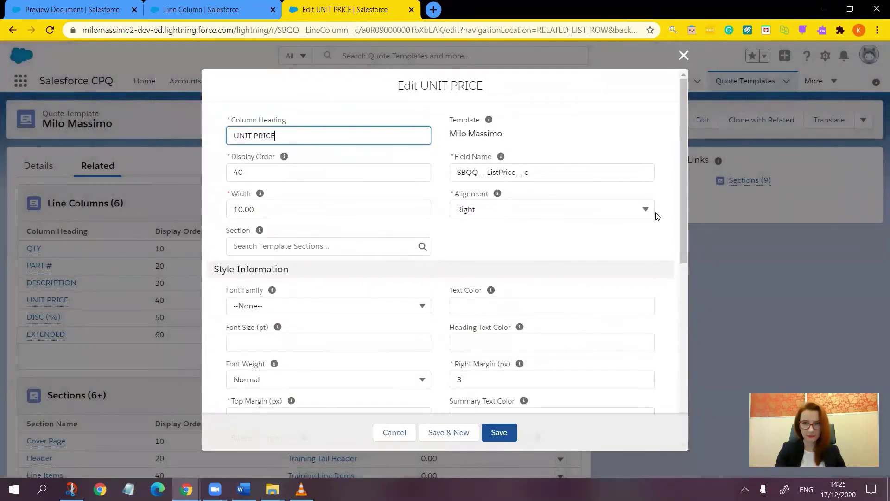
drag(684, 200, 686, 335)
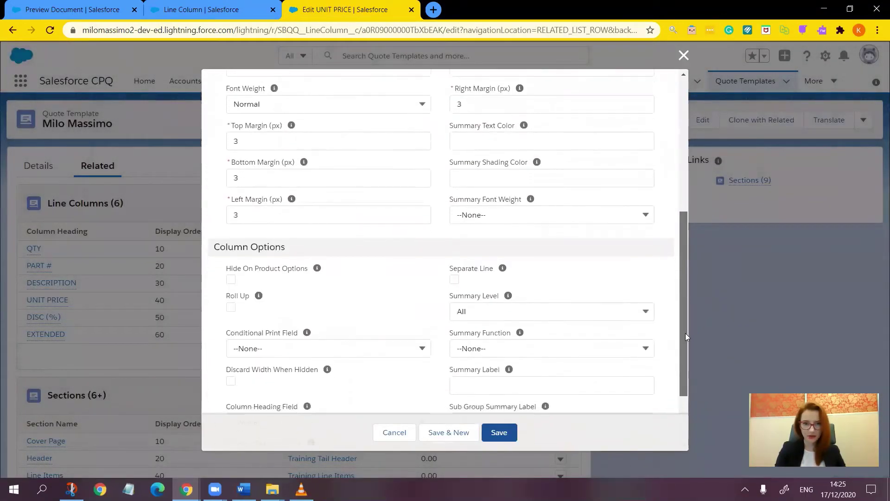
click(421, 348)
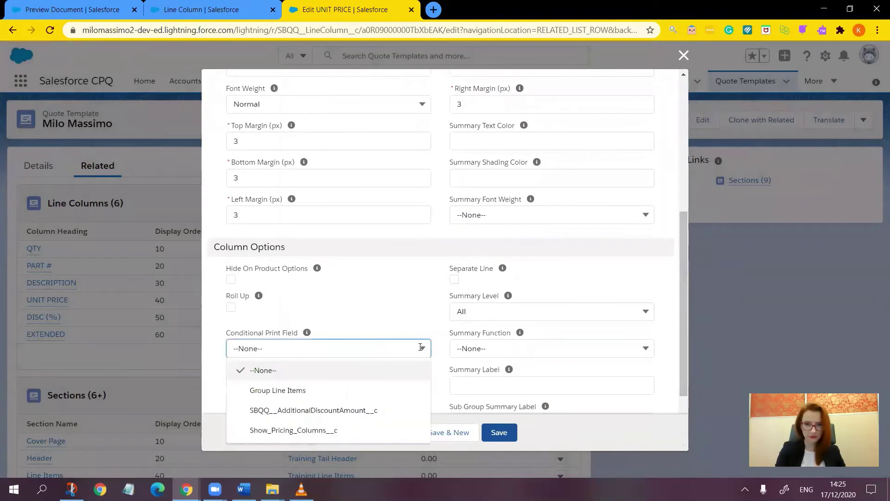
click(311, 430)
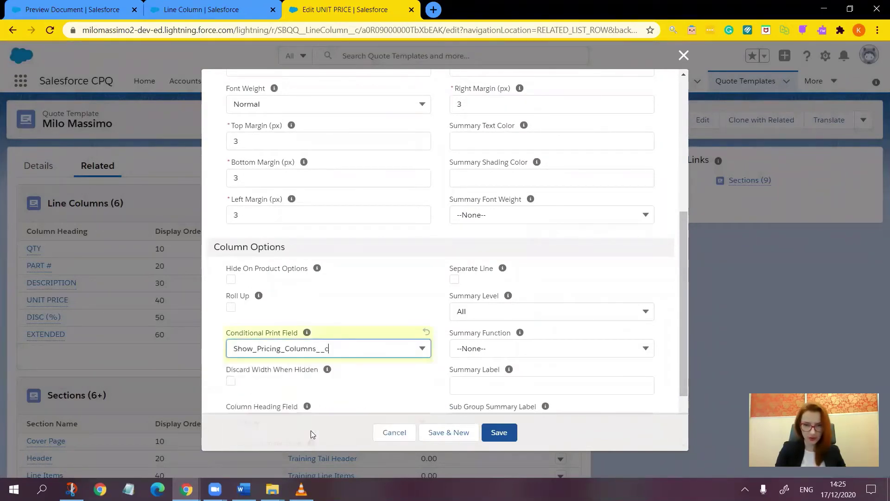
click(504, 433)
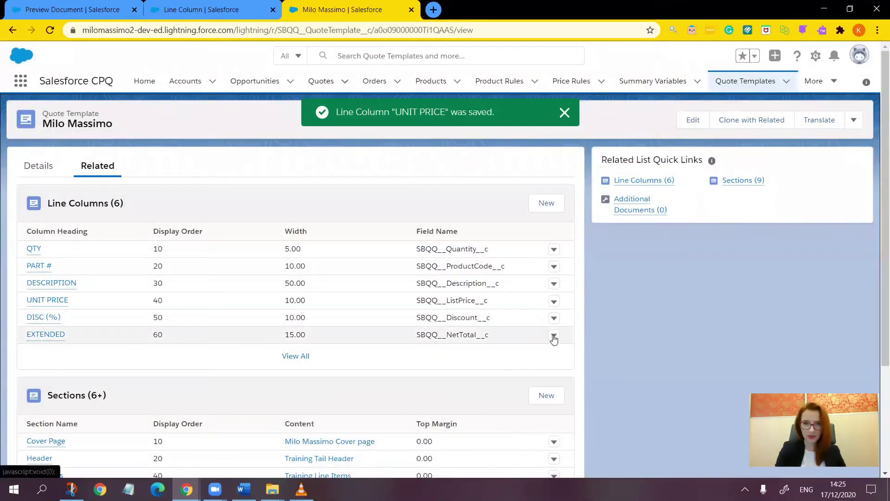
- Set the EXTENDED column's Conditional Print Field to Show_Pricing_Columns__c and save
click(555, 338)
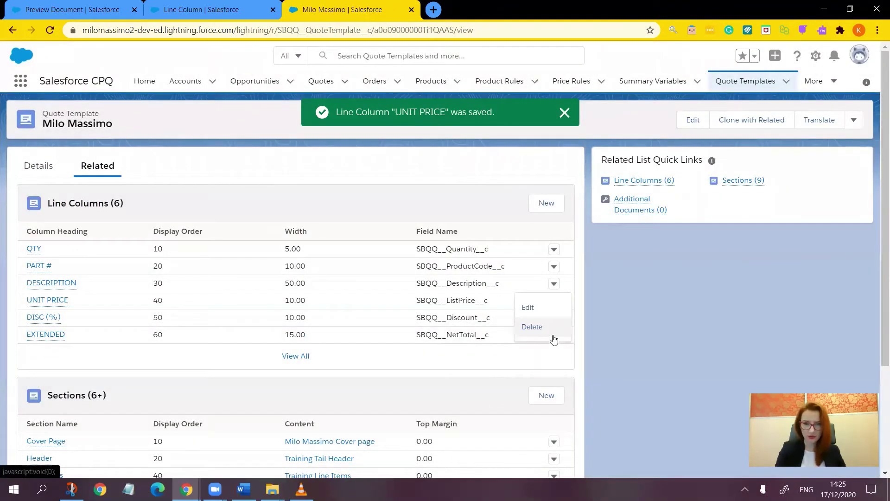
click(528, 307)
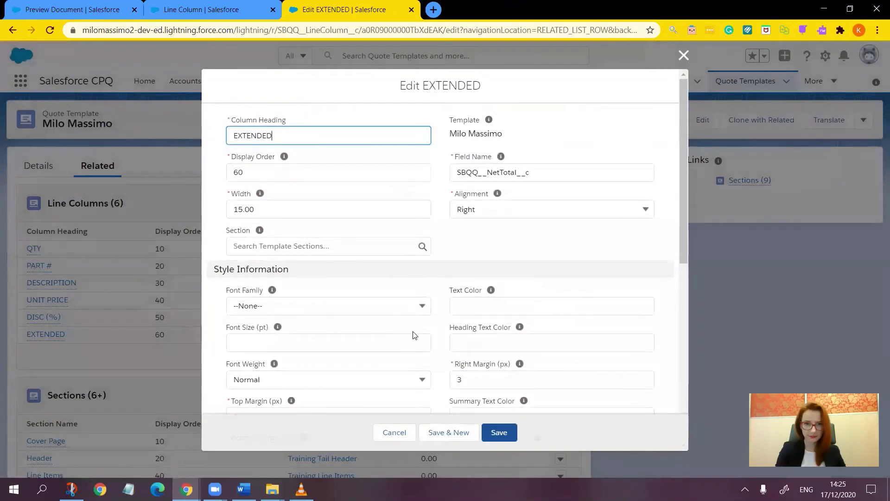
drag(682, 225, 684, 376)
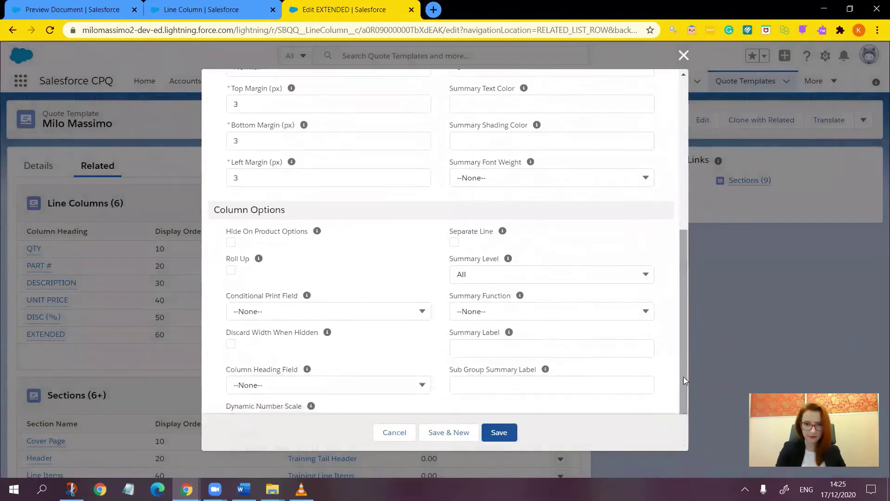
click(422, 314)
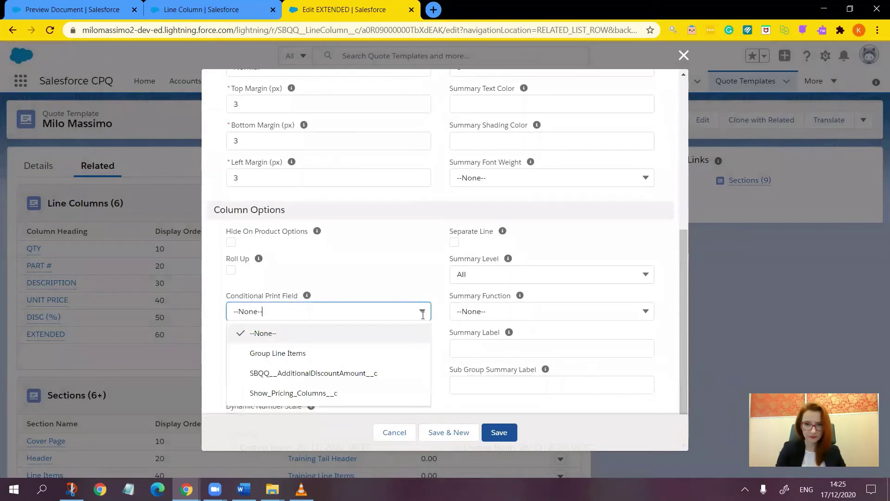
click(349, 394)
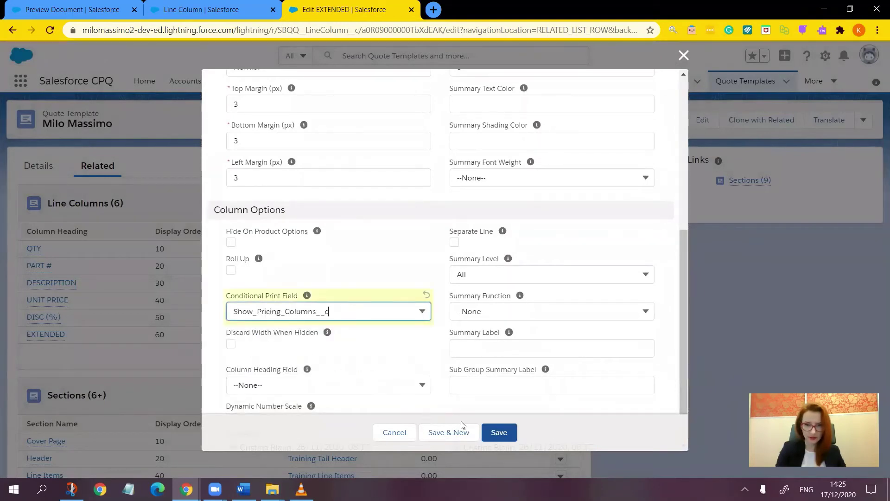
click(493, 434)
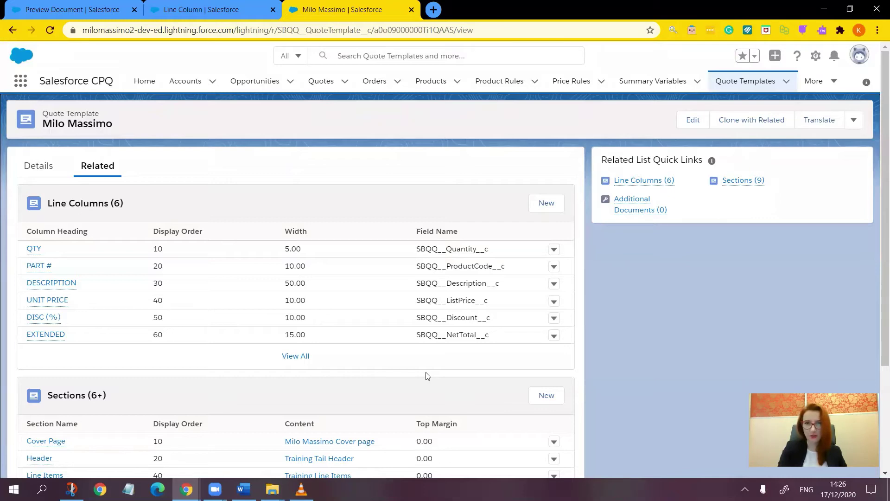
- Close the old quote preview and reload the Q-00022 quote record
click(40, 9)
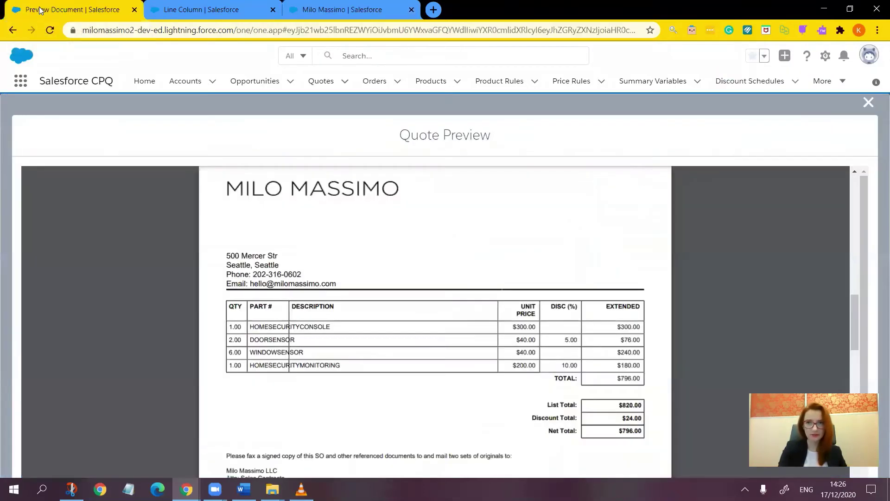
click(868, 103)
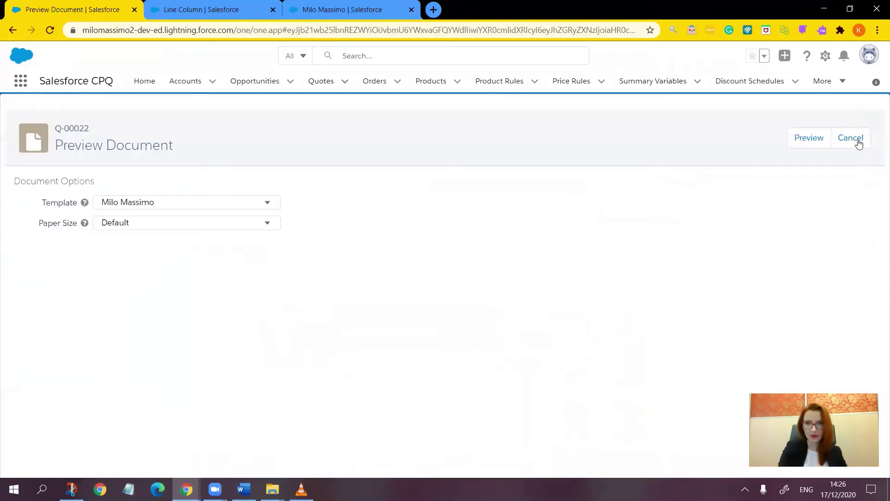
click(859, 144)
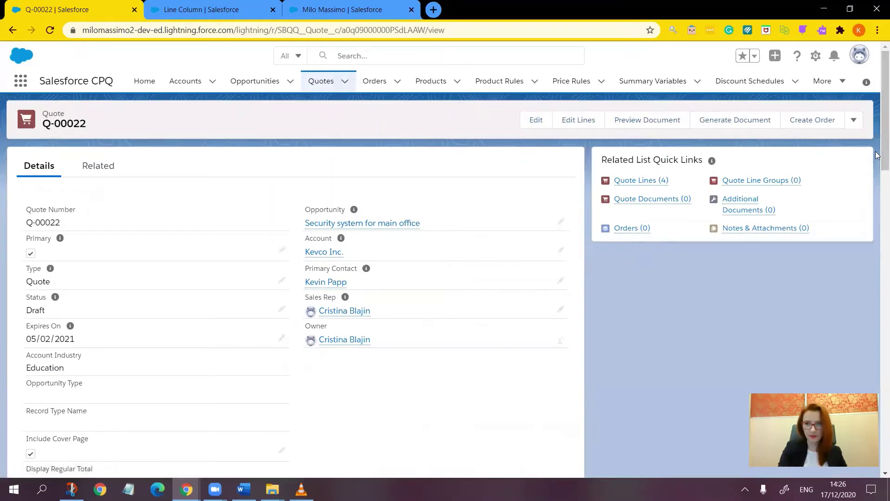
mouse_move(877, 156)
mouse_down()
mouse_move(877, 192)
mouse_move(877, 155)
mouse_up()
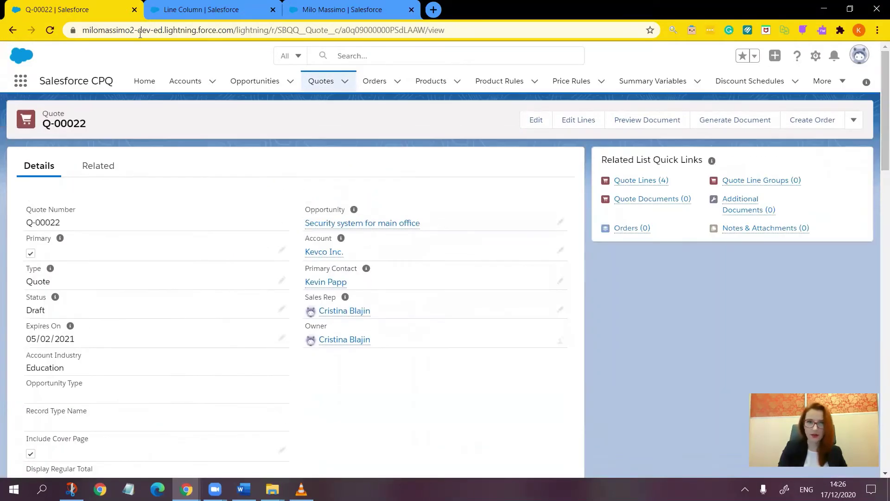
click(49, 30)
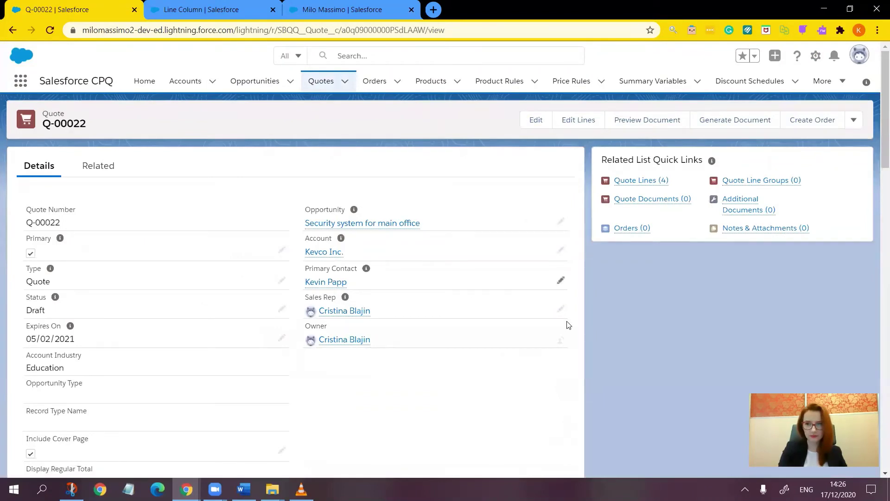
- Check Show Pricing Columns on the quote and save it
scroll(878, 158, down, 5)
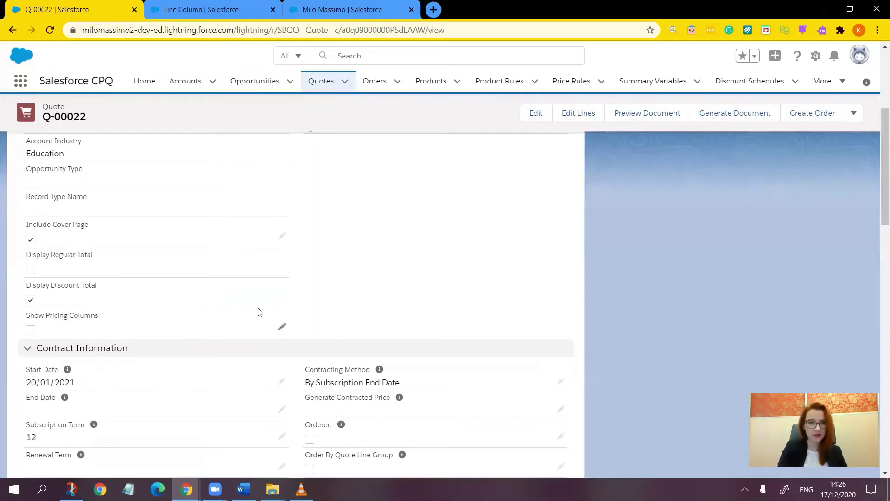
click(282, 327)
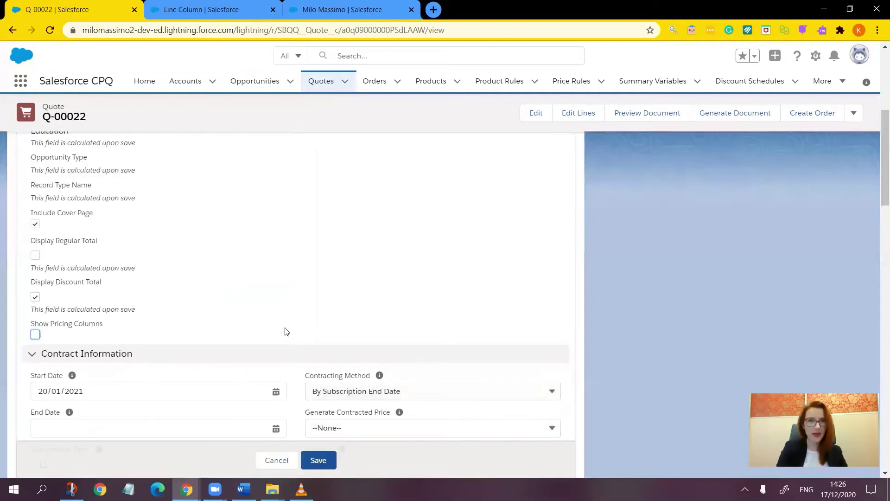
click(35, 334)
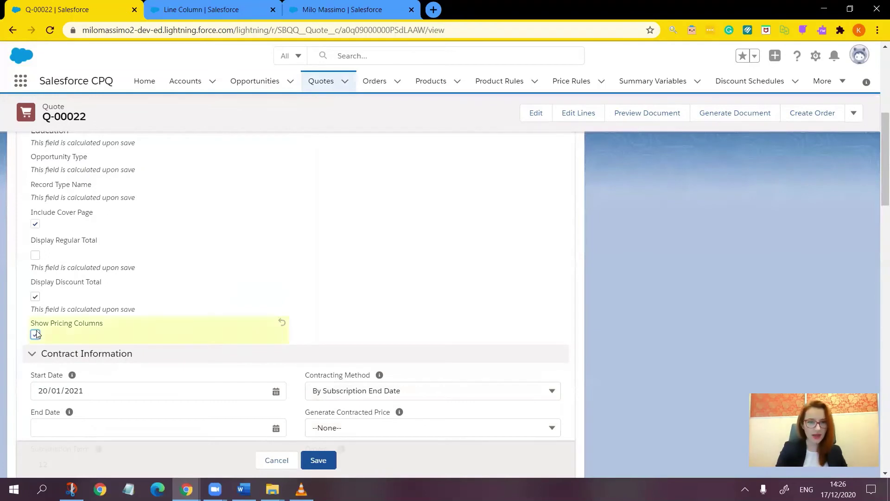
click(318, 461)
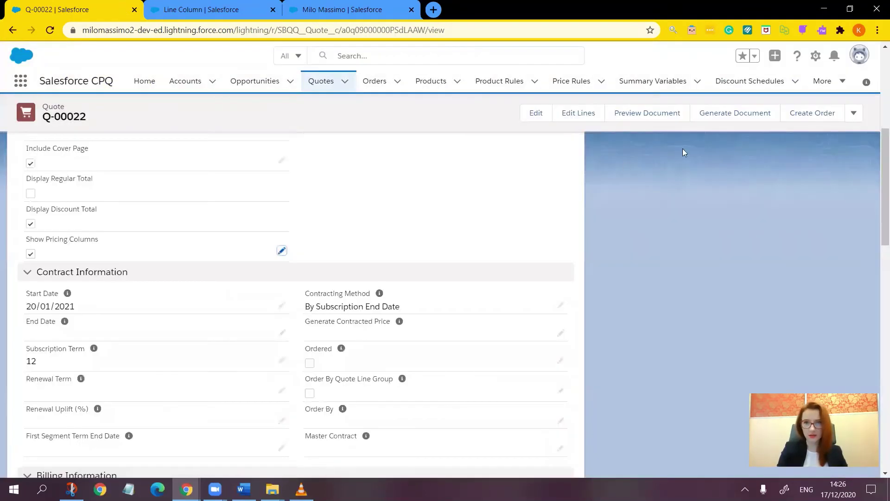
- Generate Q-00022's document preview and scroll to page 2's line table showing UNIT PRICE and EXTENDED
click(665, 117)
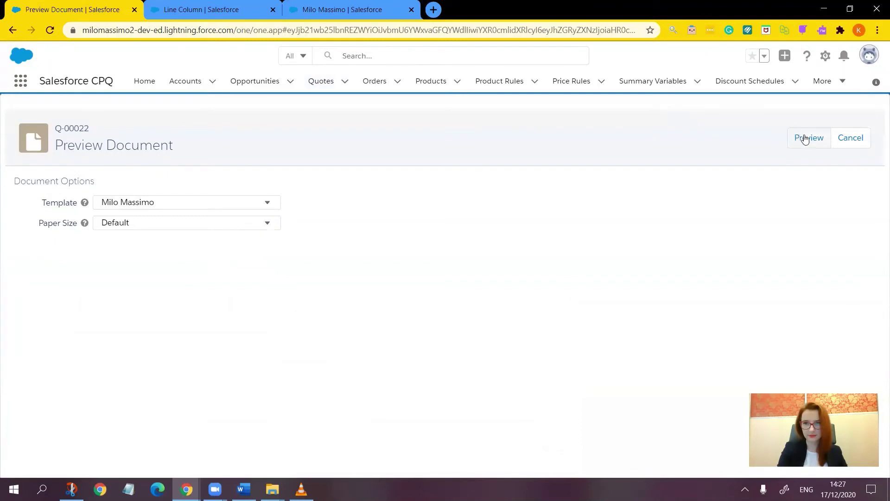
click(806, 139)
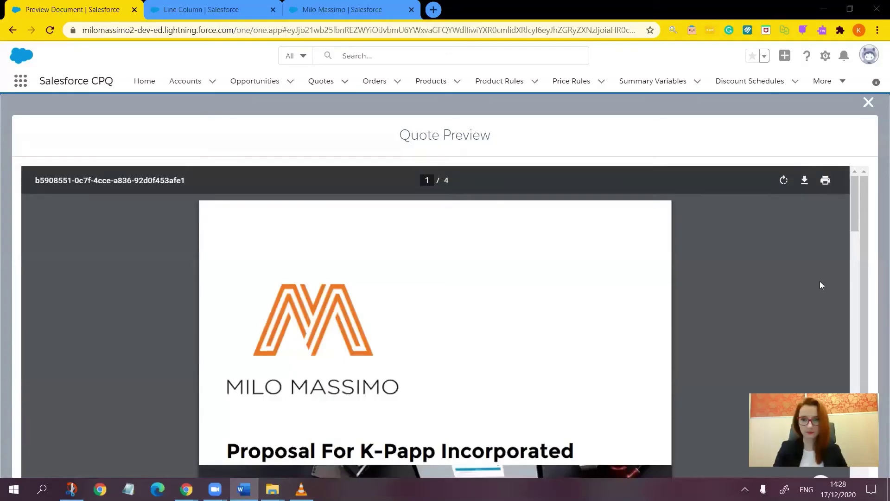
drag(853, 223, 860, 348)
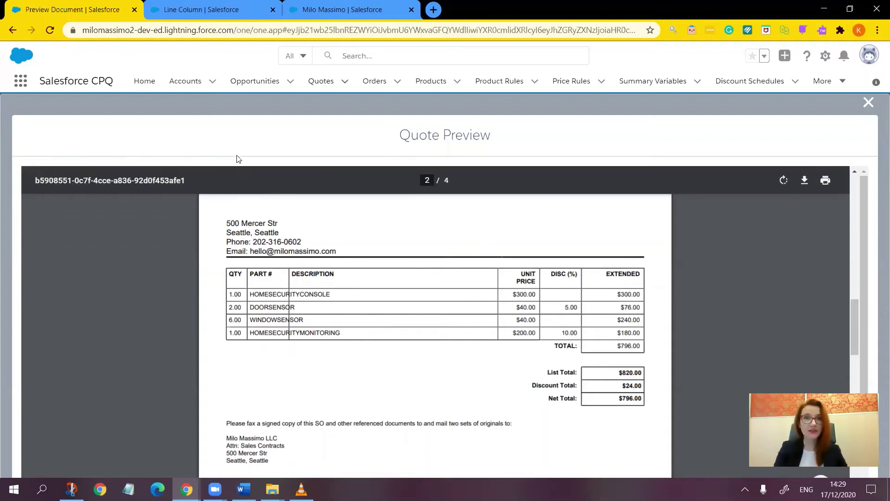
- On the Milo Massimo template, change the PART # column width to 25 and save
click(302, 11)
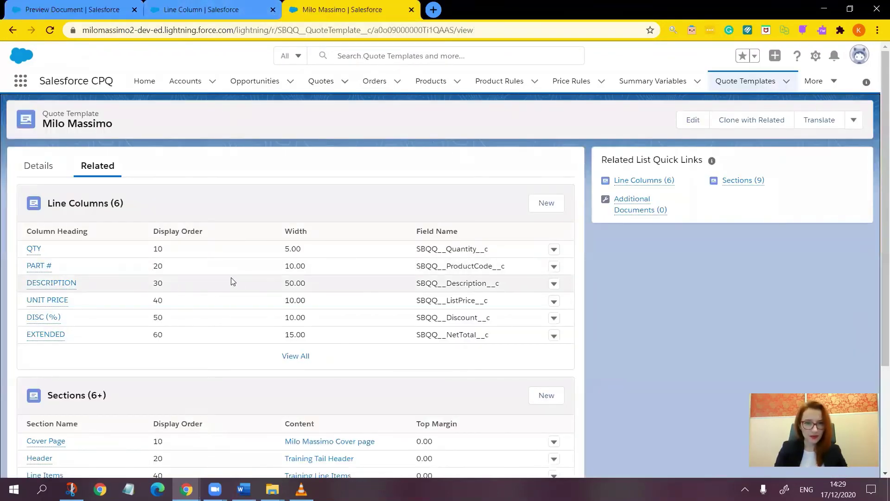
click(553, 267)
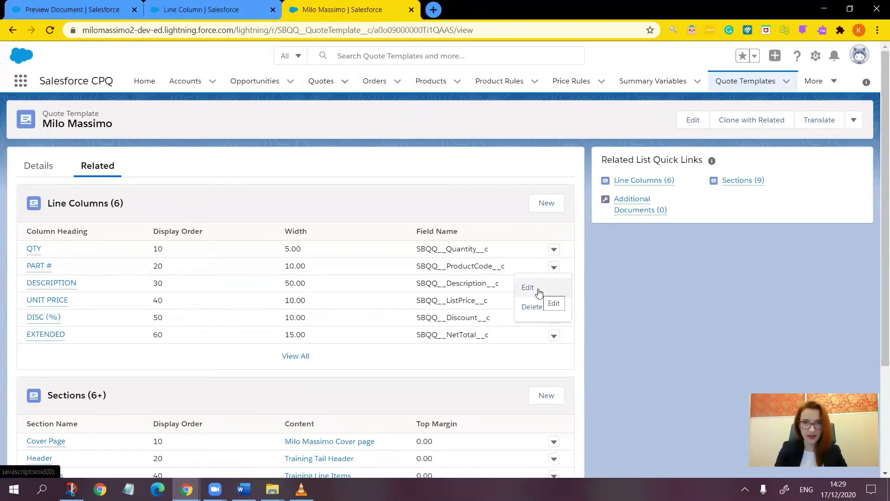
click(539, 291)
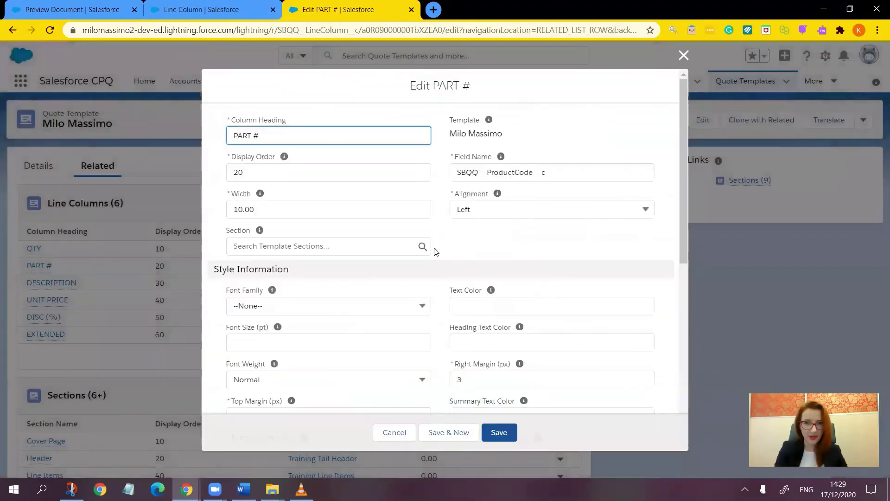
click(316, 215)
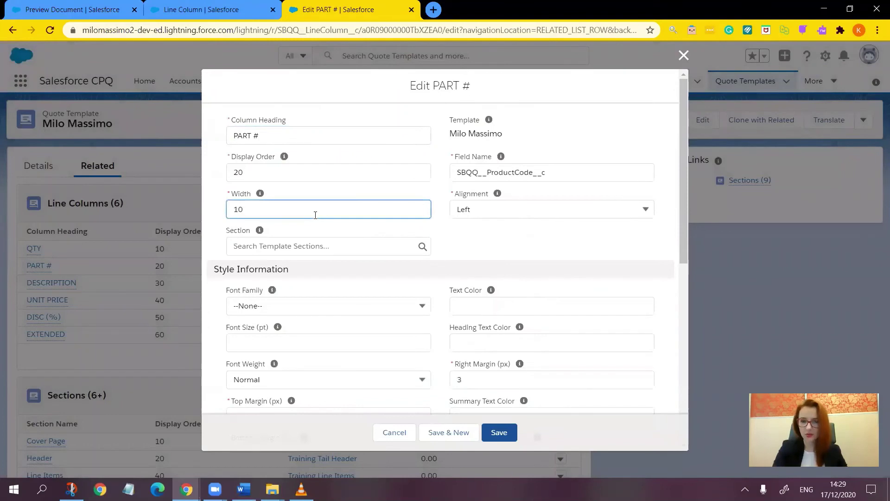
key(BackSpace)
key(BackSpace)
text(25)
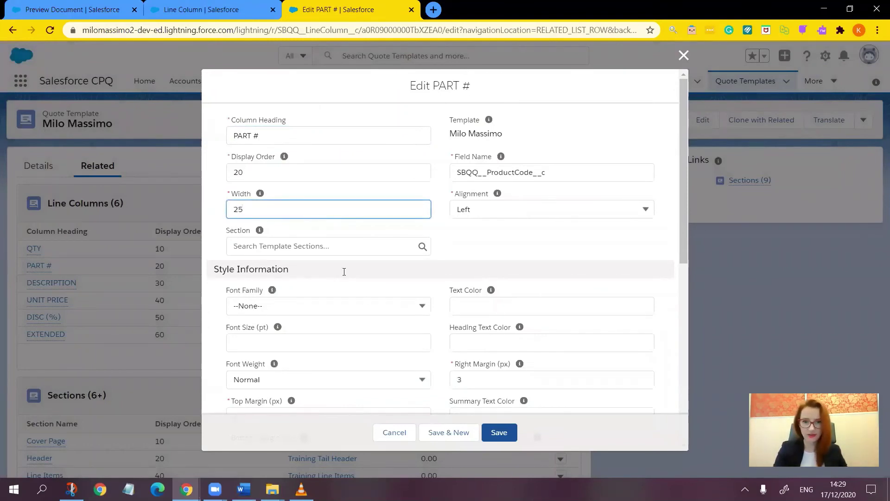
click(499, 432)
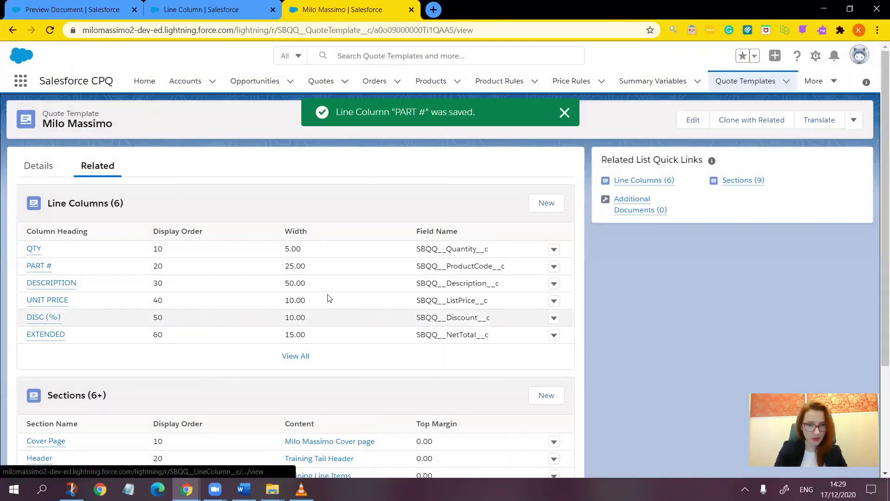
- Change the DESCRIPTION column width to 35 and save
click(554, 284)
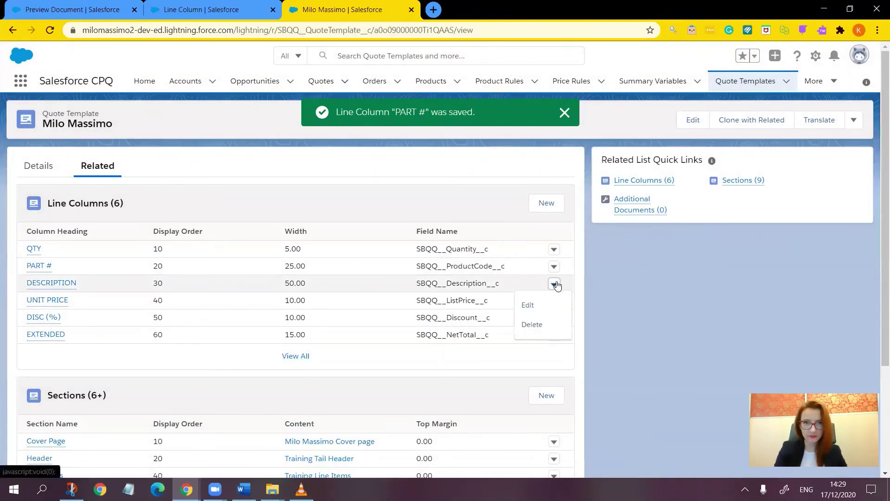
click(543, 310)
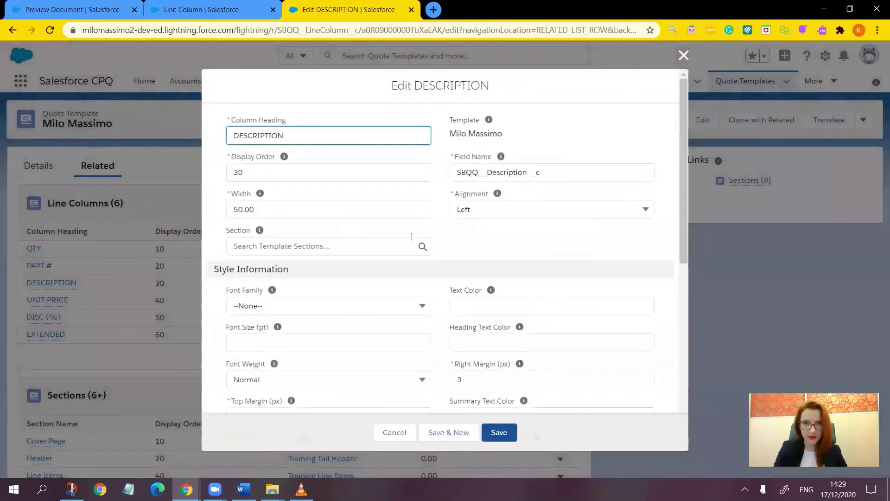
click(316, 208)
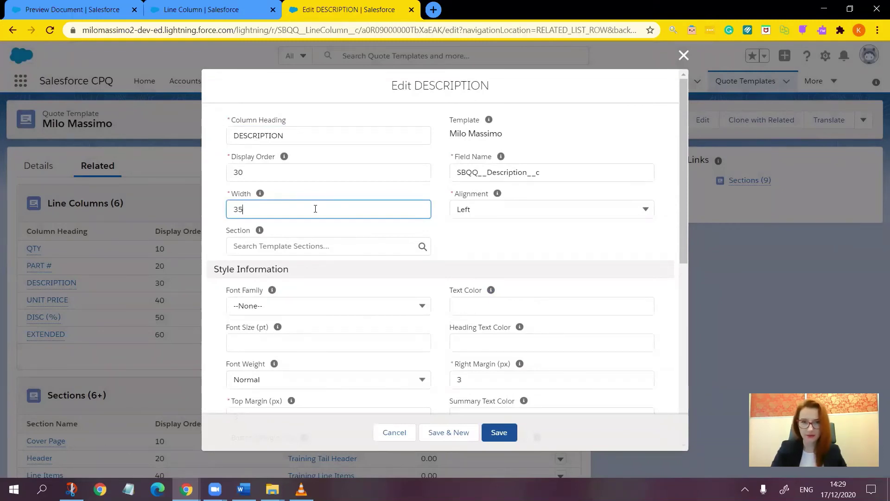
click(505, 434)
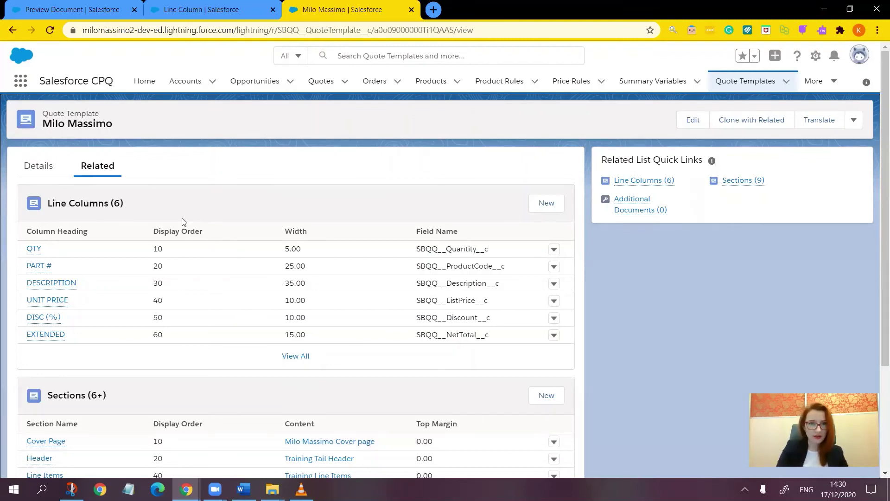
- Regenerate the quote preview, check the wider PART # column in the line table, then close it
click(55, 9)
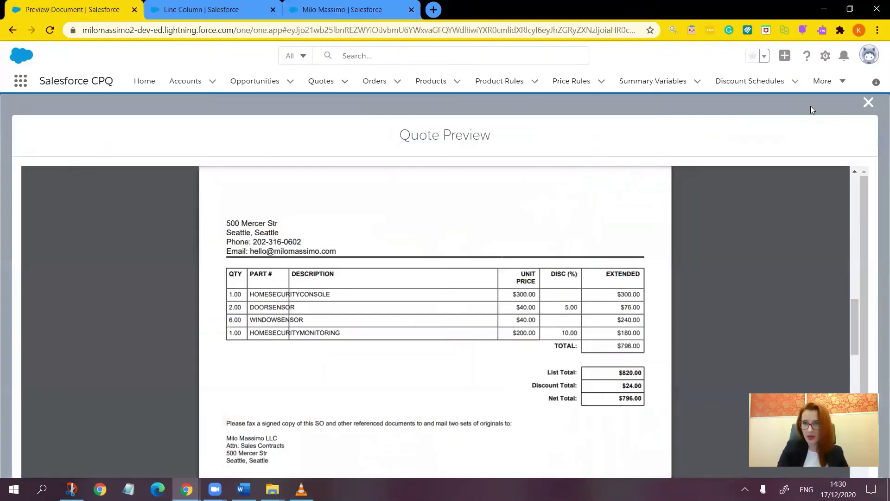
click(869, 104)
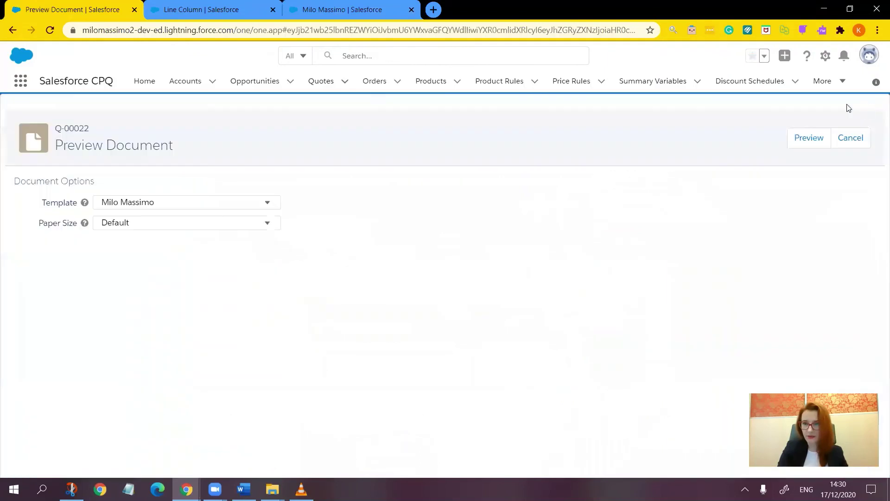
click(810, 139)
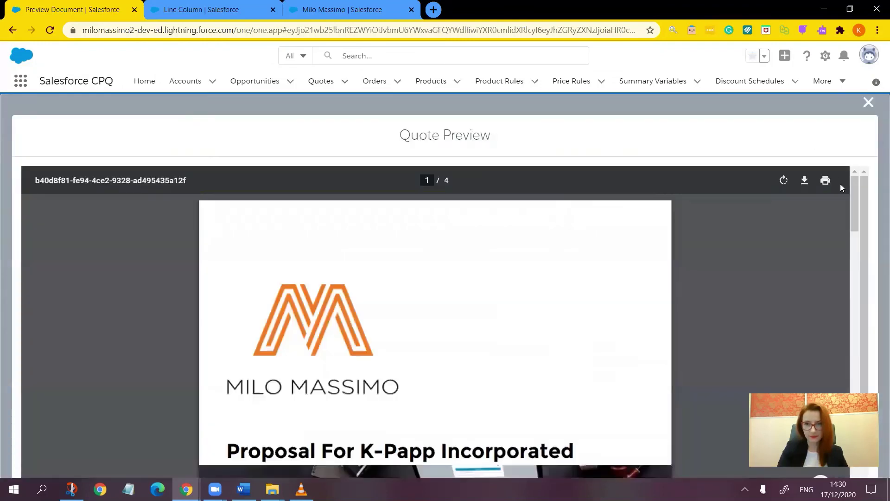
drag(853, 195, 858, 310)
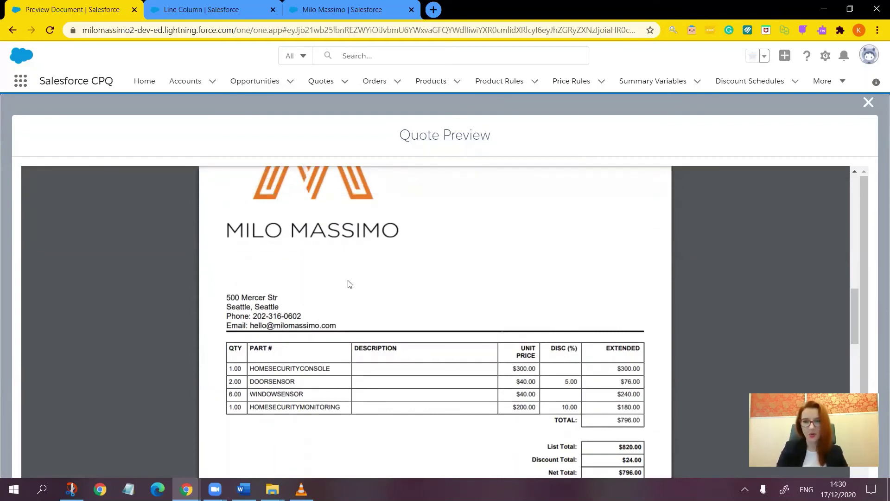
click(868, 103)
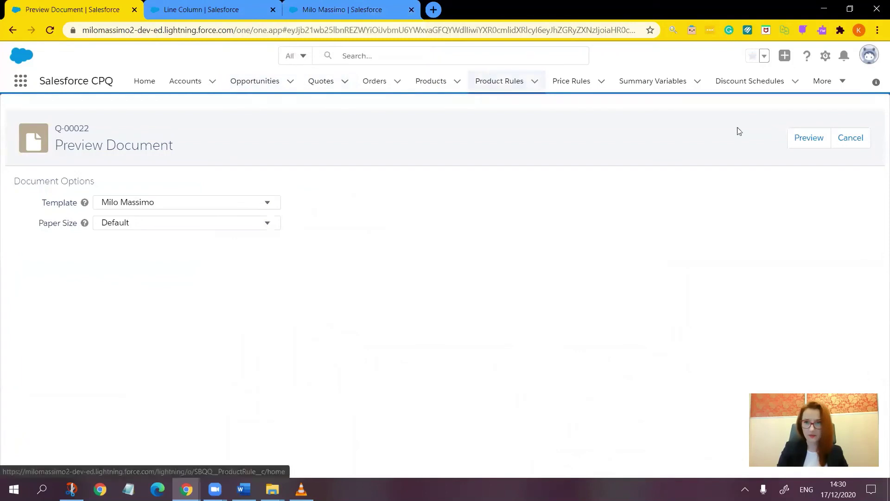
- Uncheck Show Pricing Columns on Q-00022, save, and reopen the Preview Document options
click(856, 140)
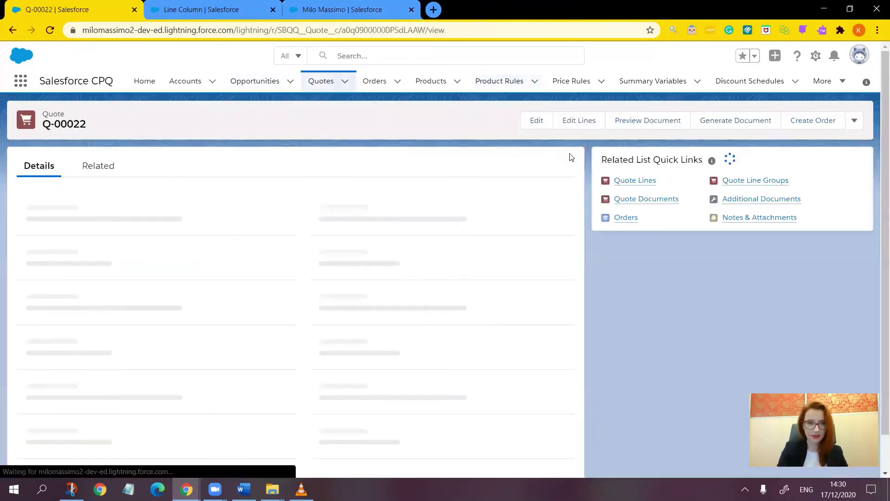
scroll(869, 148, down, 4)
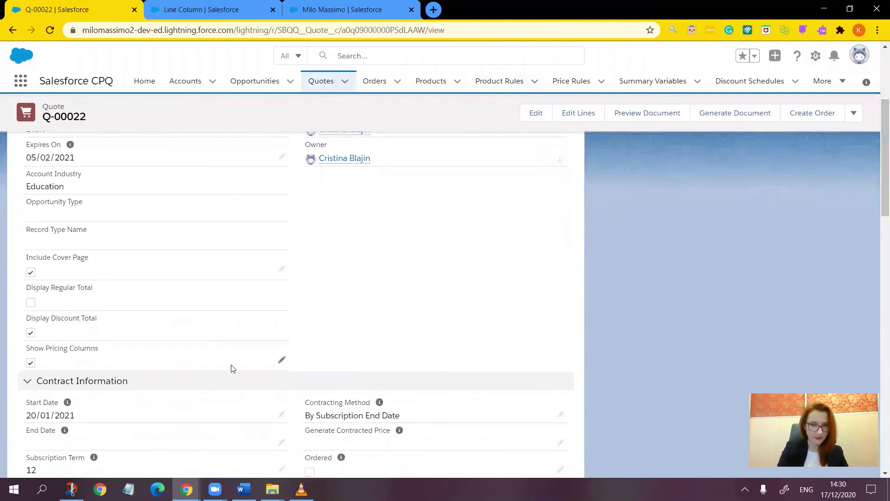
click(281, 360)
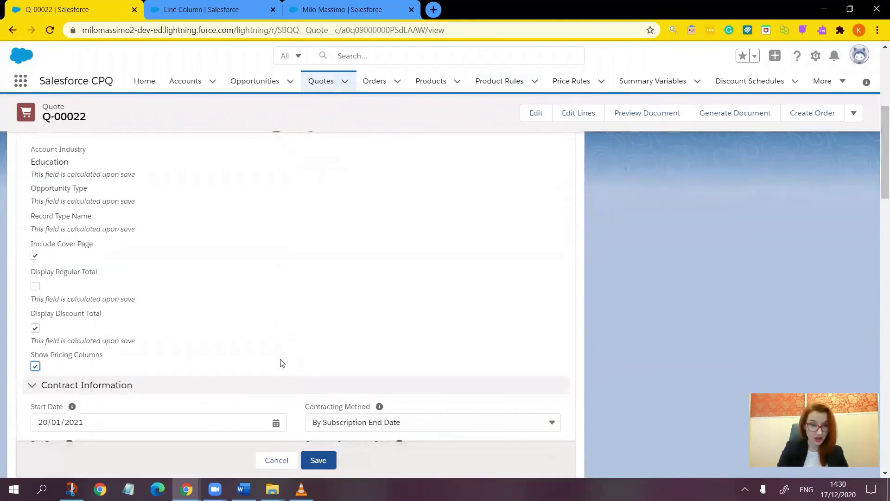
click(35, 366)
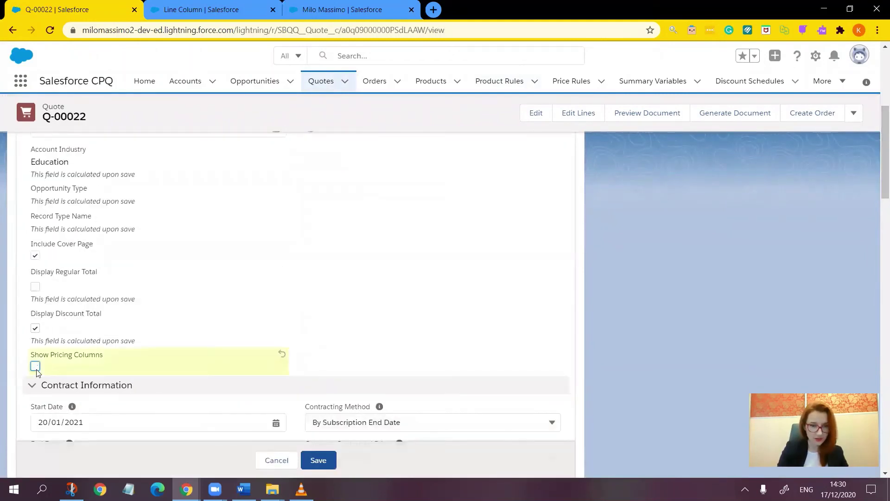
click(326, 462)
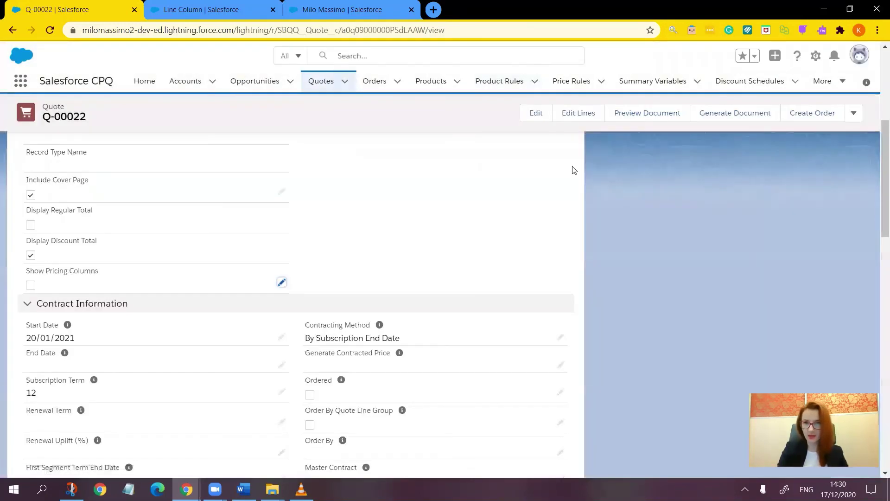
click(644, 115)
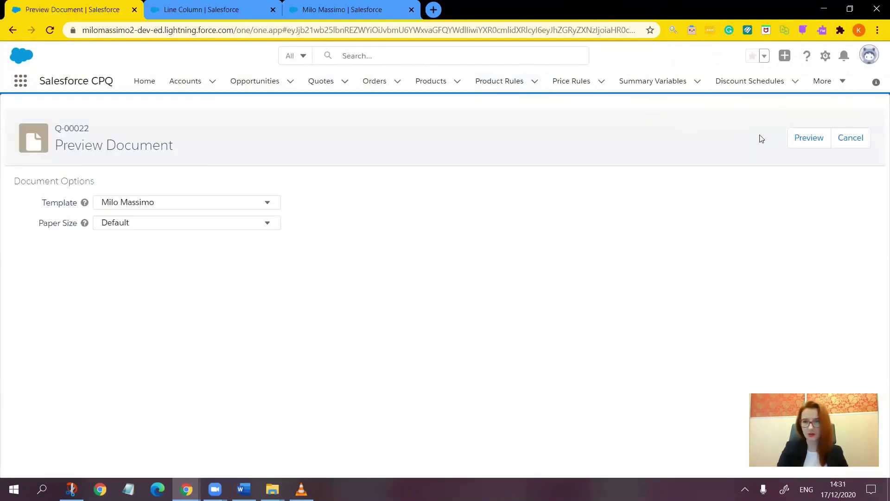
- Regenerate the quote preview and check that page 2's line table omits UNIT PRICE and EXTENDED
click(794, 138)
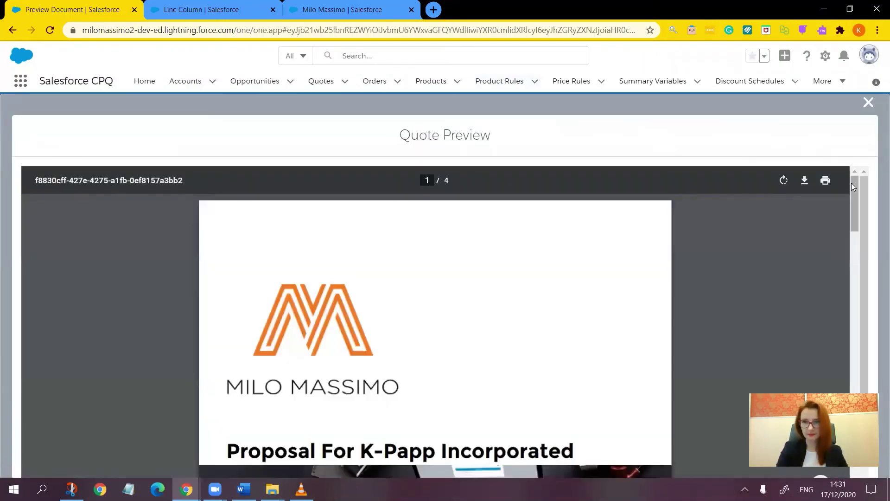
drag(854, 187, 859, 306)
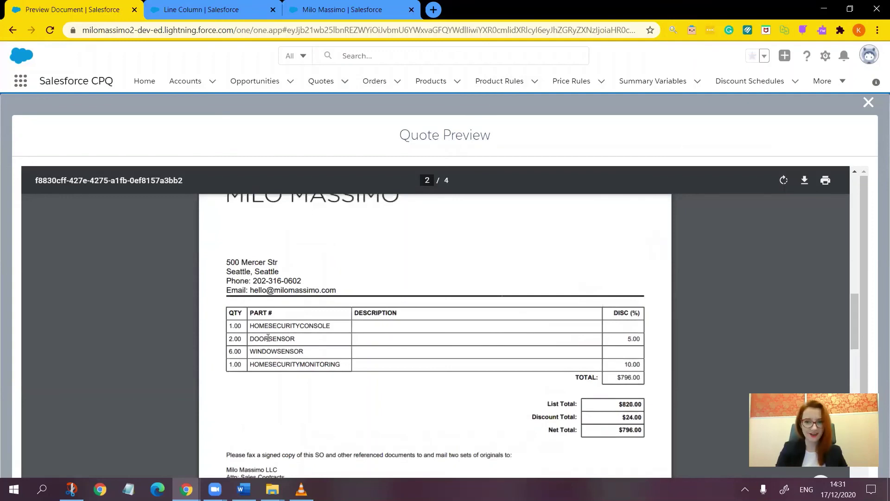